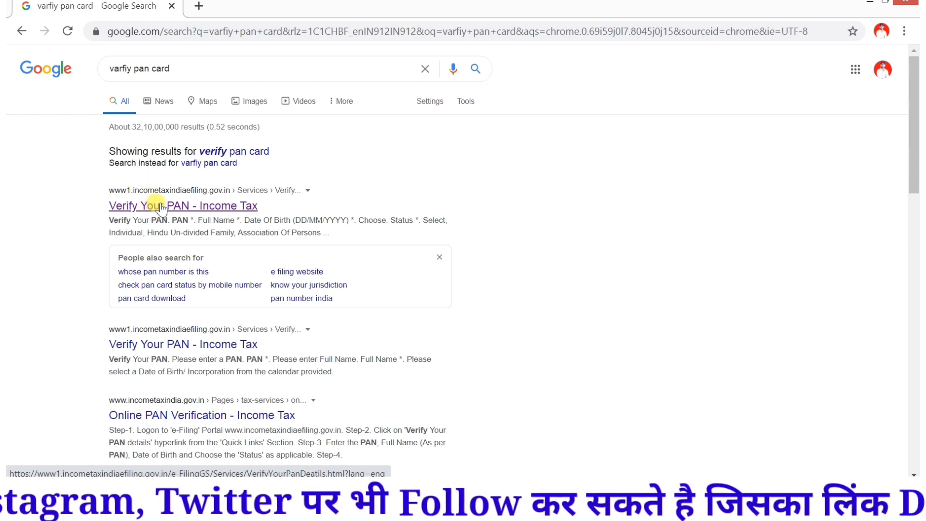
Step: Open the 'Verify Your PAN - Income Tax' result from the e-filing site in Google's search results
left_click(149, 205)
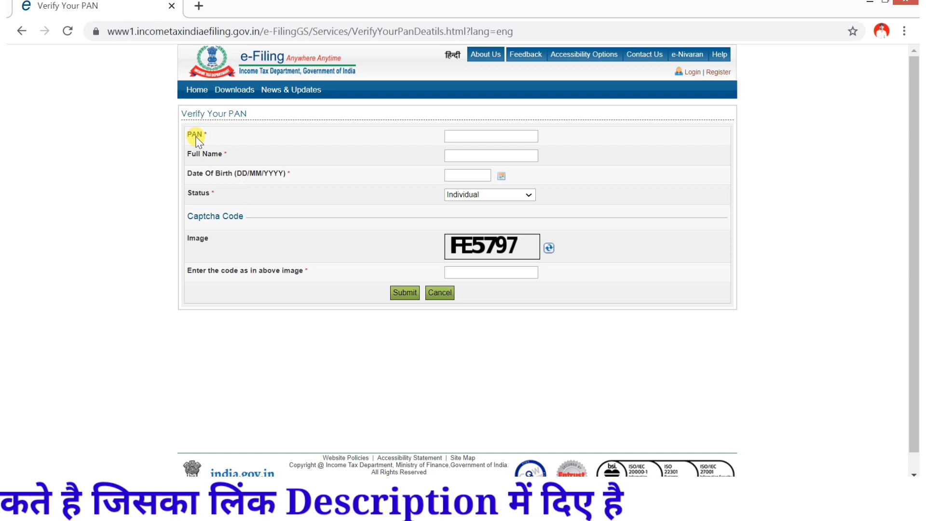
Step: Pass through the empty PAN, Full Name and Date of Birth fields so their required warnings appear
left_click(472, 134)
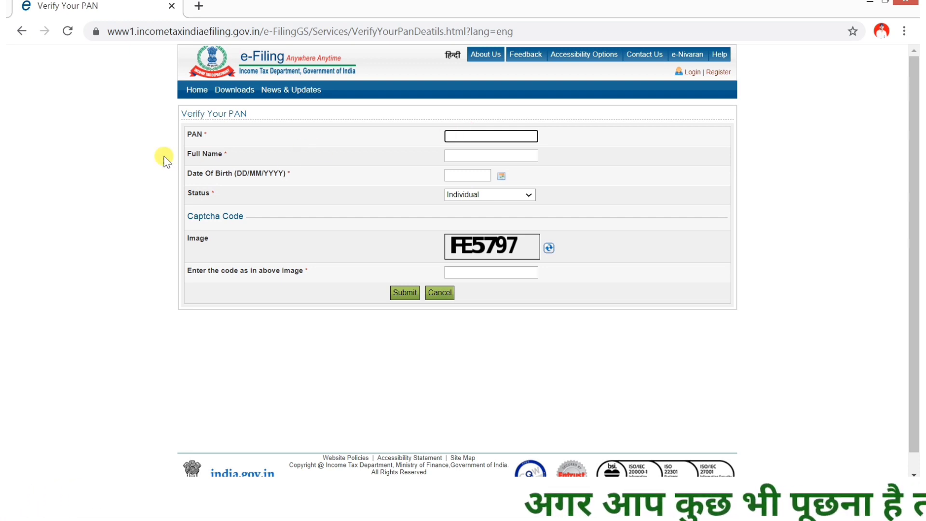
left_click(451, 154)
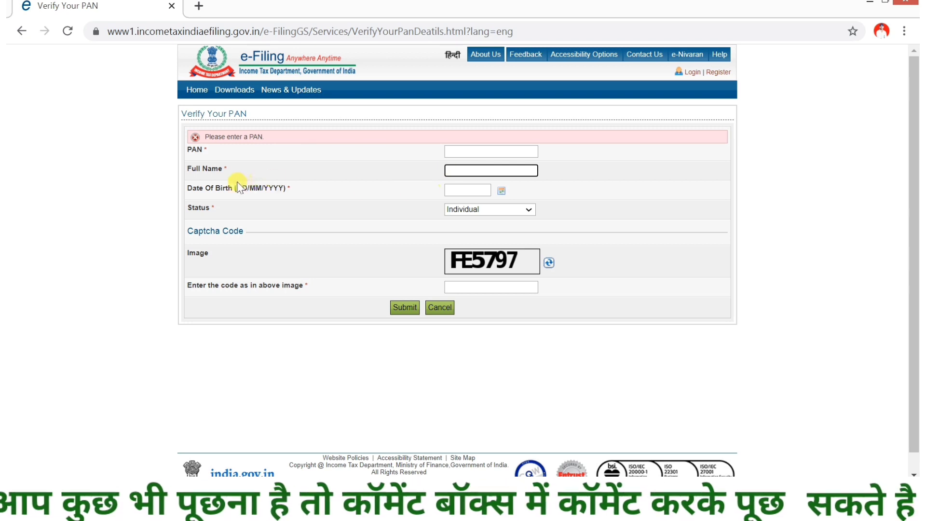
left_click(477, 192)
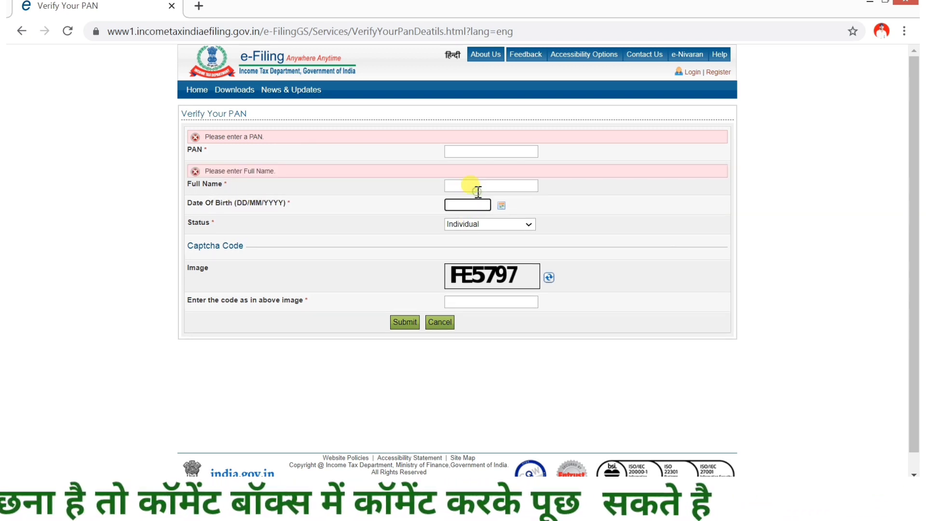
left_click(502, 207)
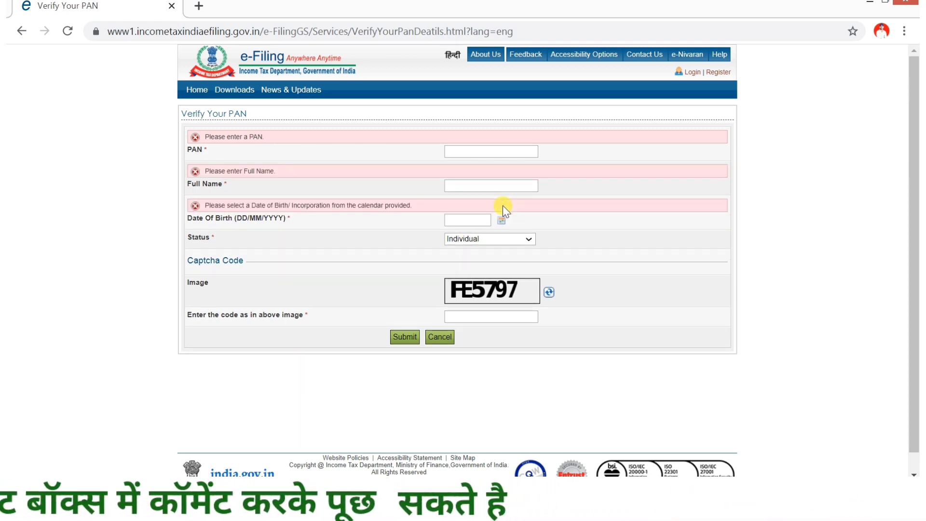
Step: Browse the birth-date calendar's year and month lists, then close it without picking a date
left_click(499, 221)
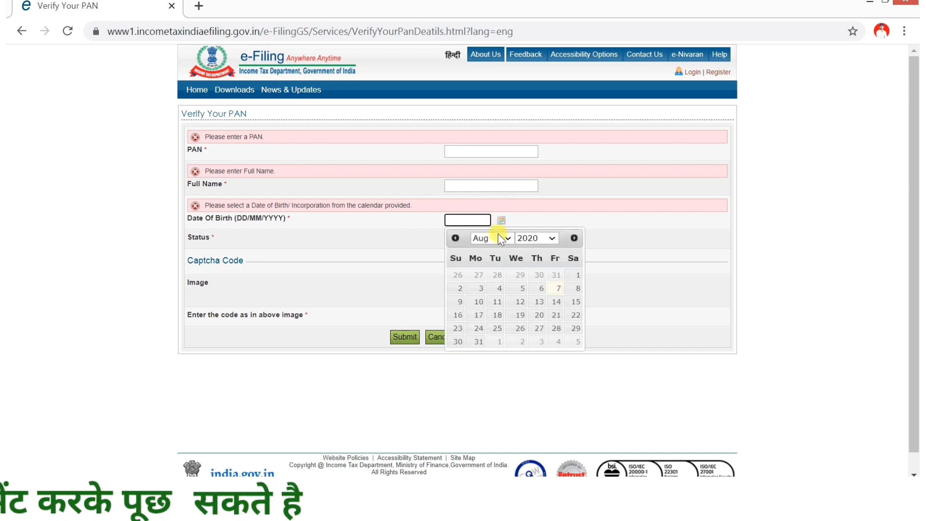
left_click(532, 240)
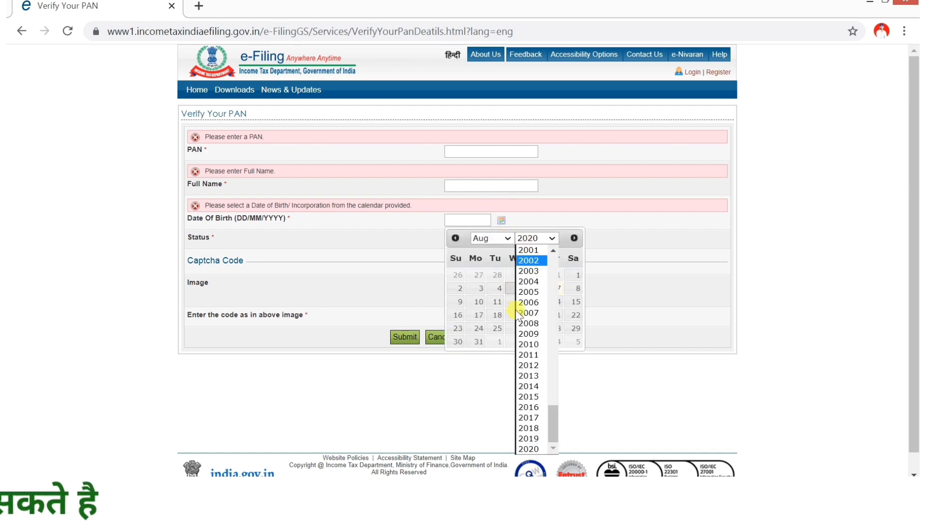
scroll(527, 313, "up", 10)
left_click(479, 235)
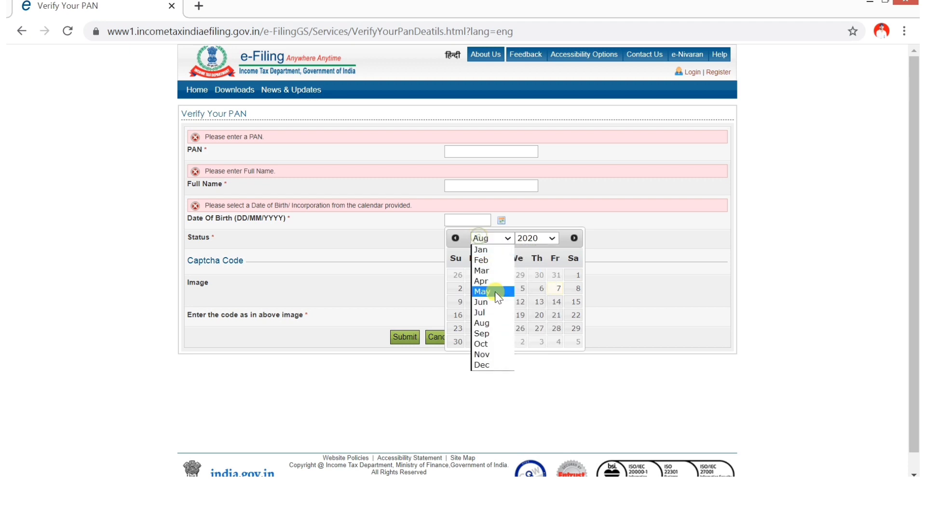
left_click(563, 239)
left_click(605, 218)
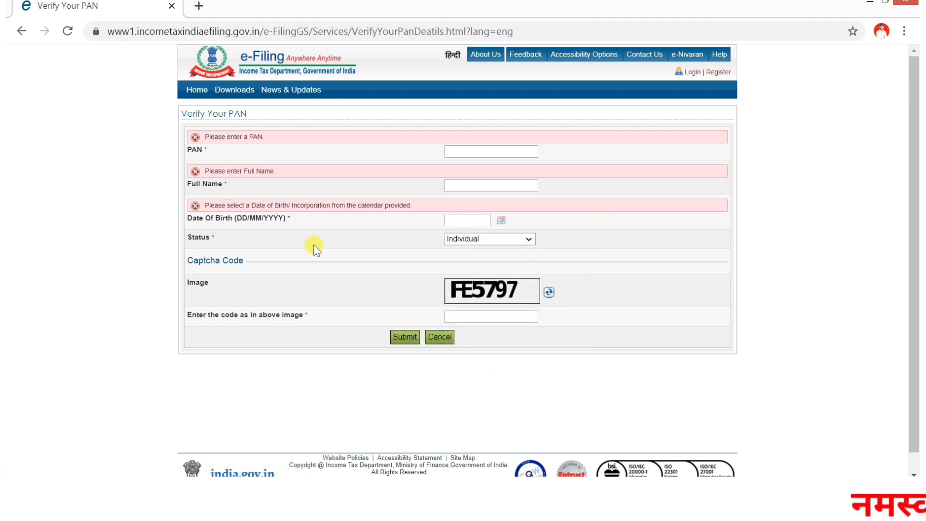
left_click(480, 241)
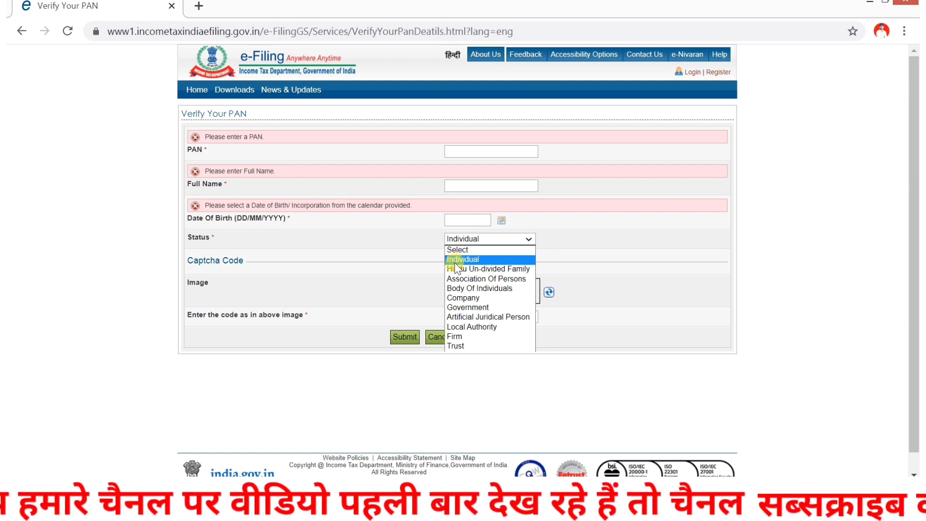
Step: Keep the Status as Individual and load a fresh captcha image
left_click(454, 260)
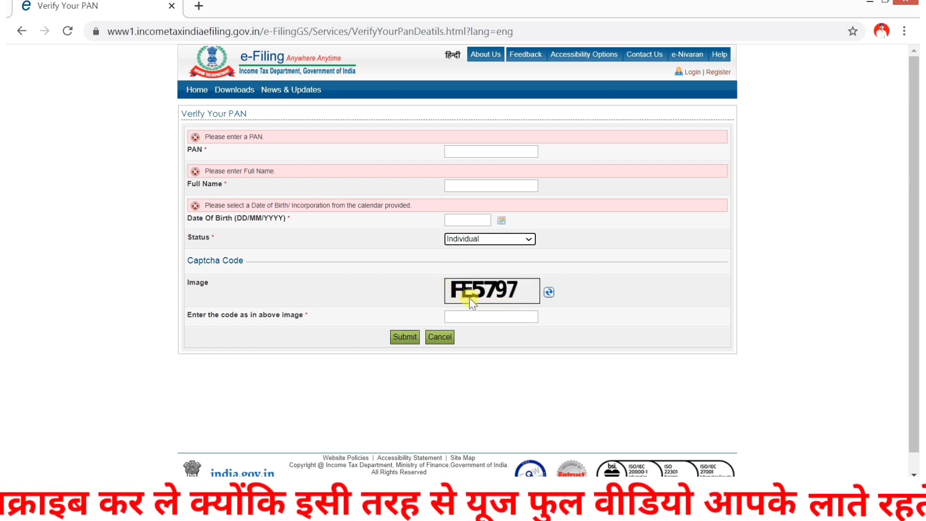
left_click(549, 292)
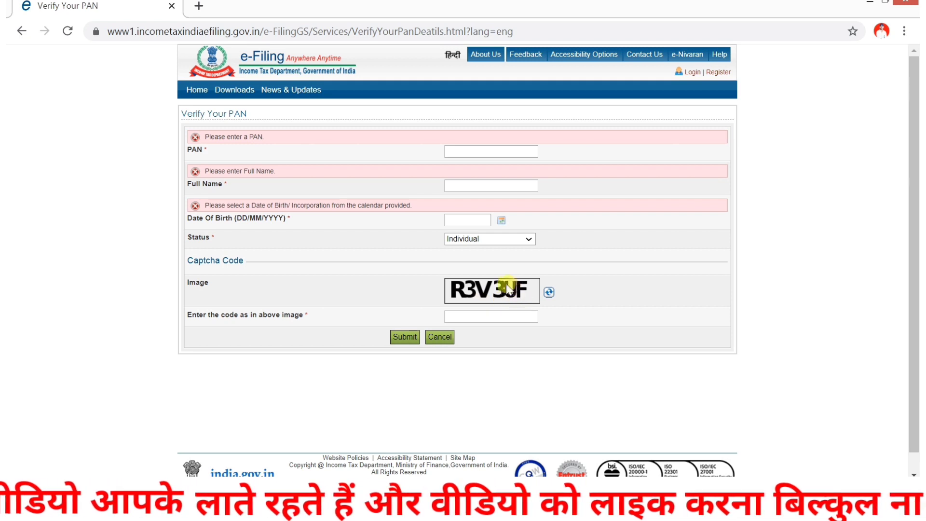
Step: Enter the captcha code shown in the image, then fill in the PAN
left_click(464, 317)
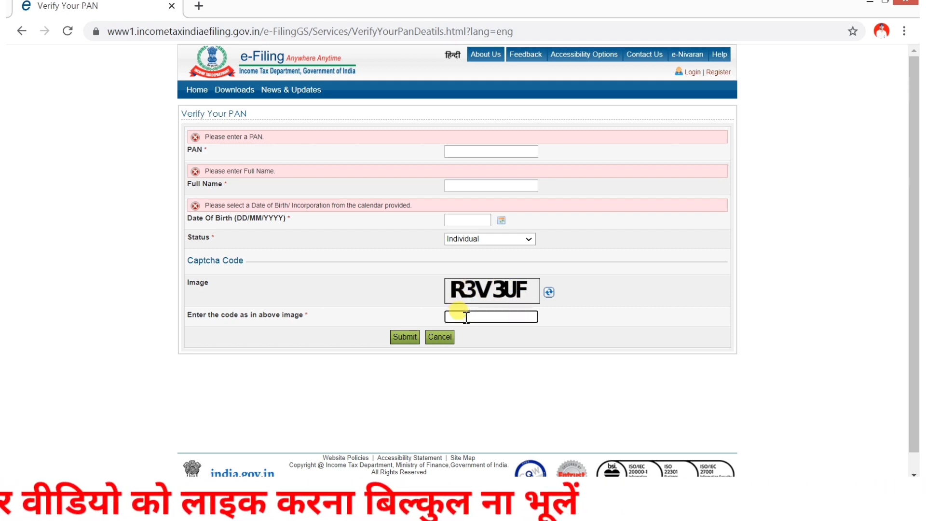
type("R")
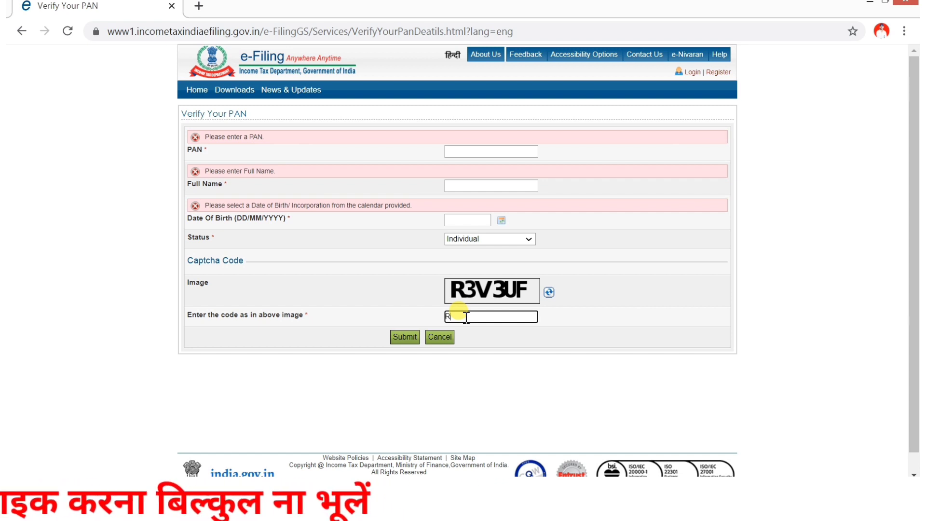
type("3V3")
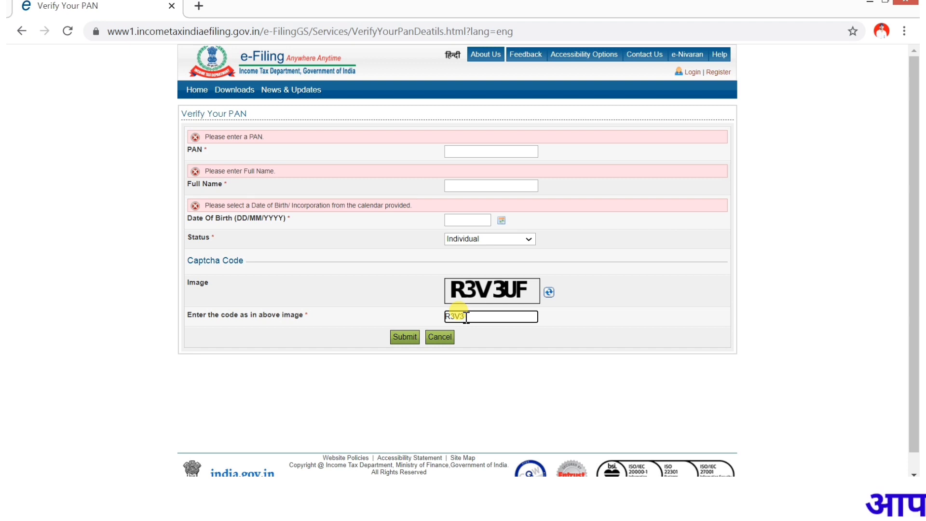
type("UF")
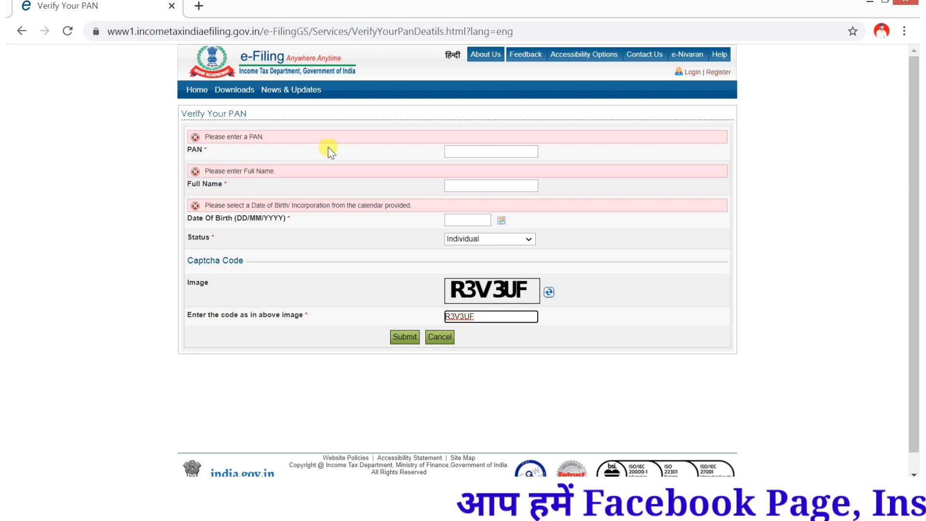
left_click(474, 152)
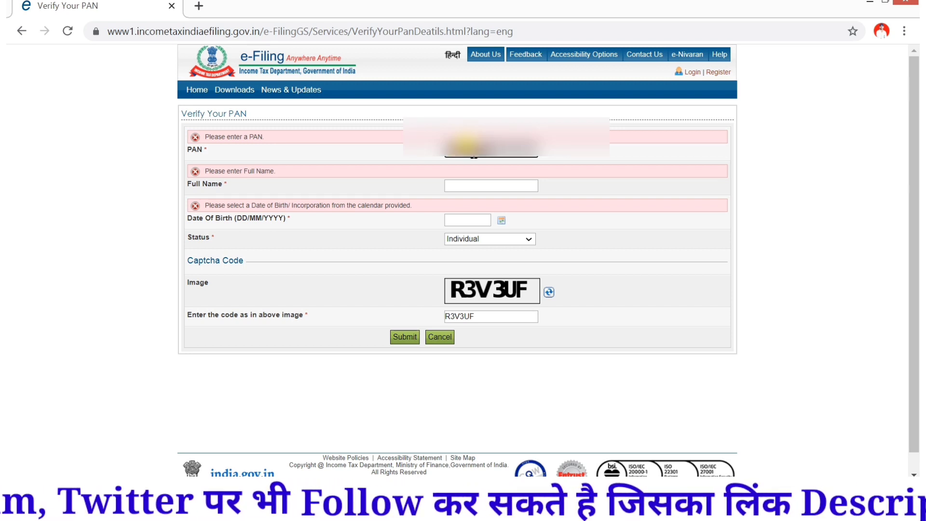
left_click(450, 186)
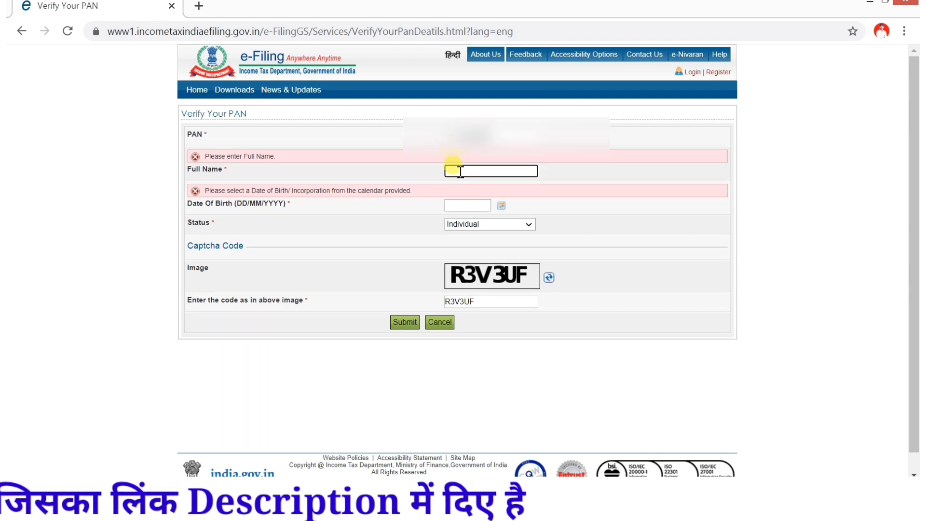
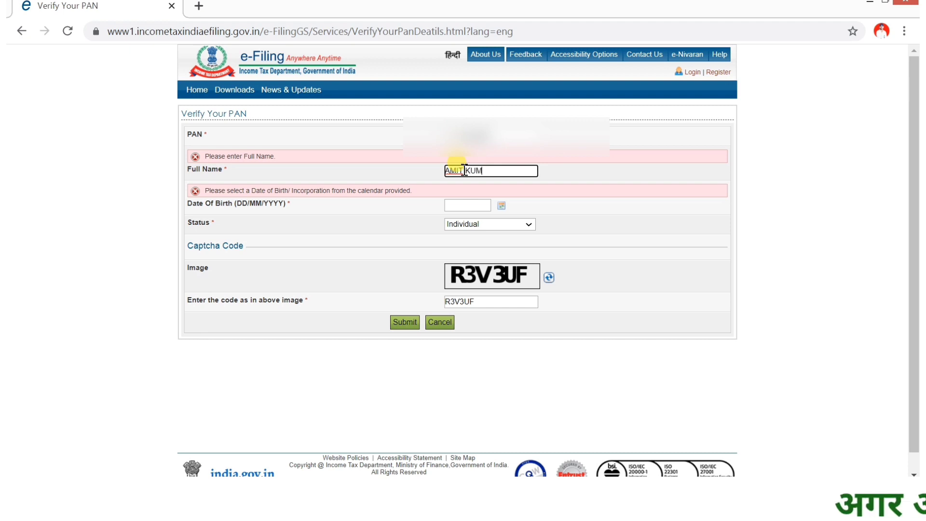
Step: Enter the card holder's full name in the Full Name field
left_click(564, 171)
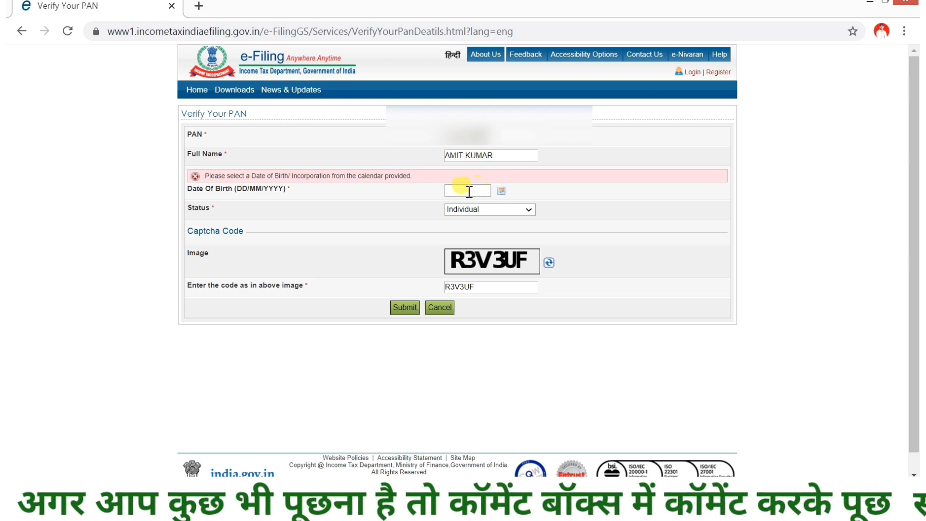
left_click(501, 192)
left_click(528, 208)
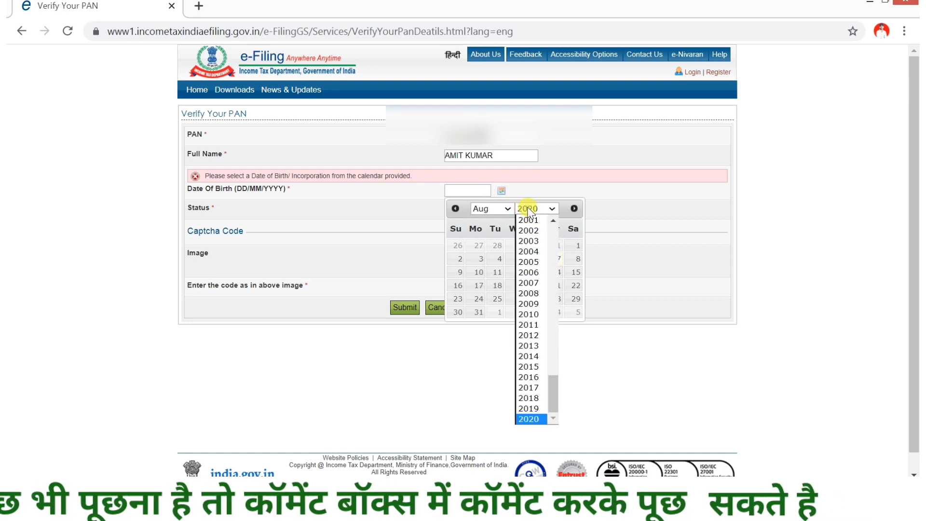
scroll(533, 359, "up", 10)
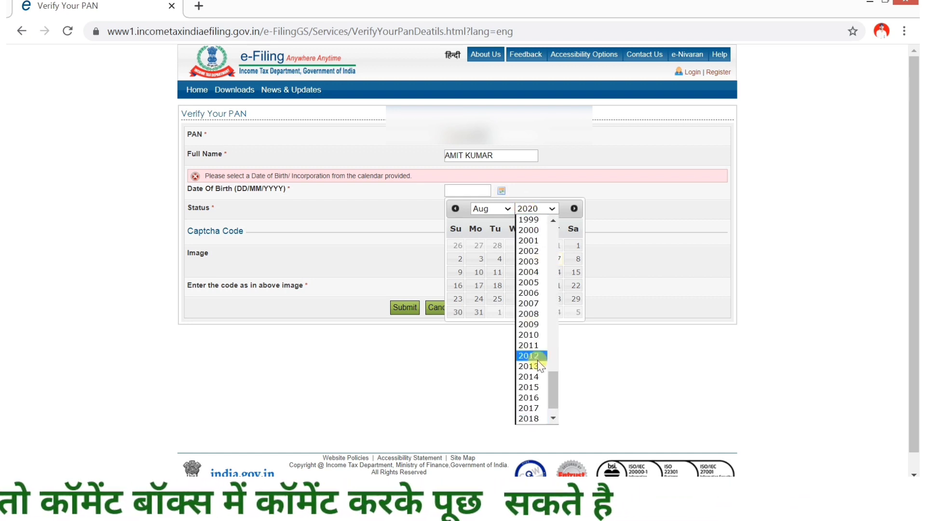
scroll(536, 365, "down", 9)
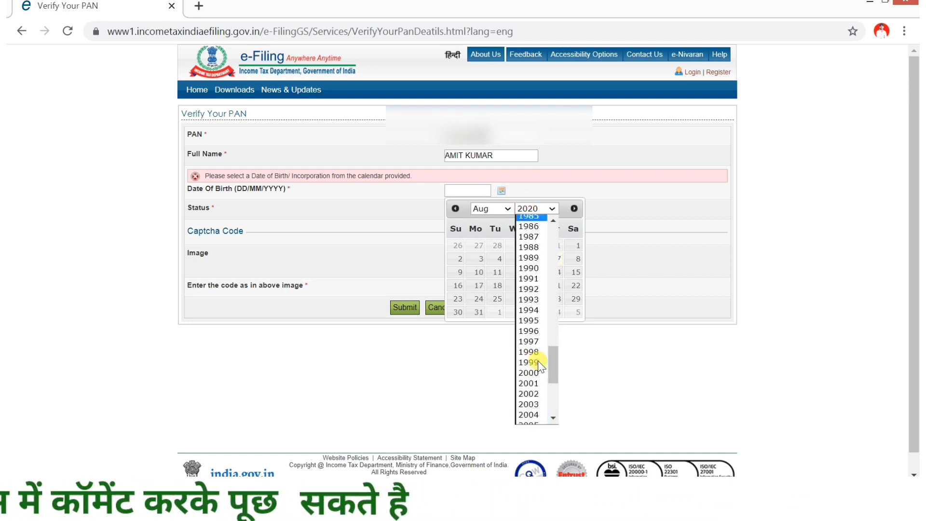
left_click(539, 354)
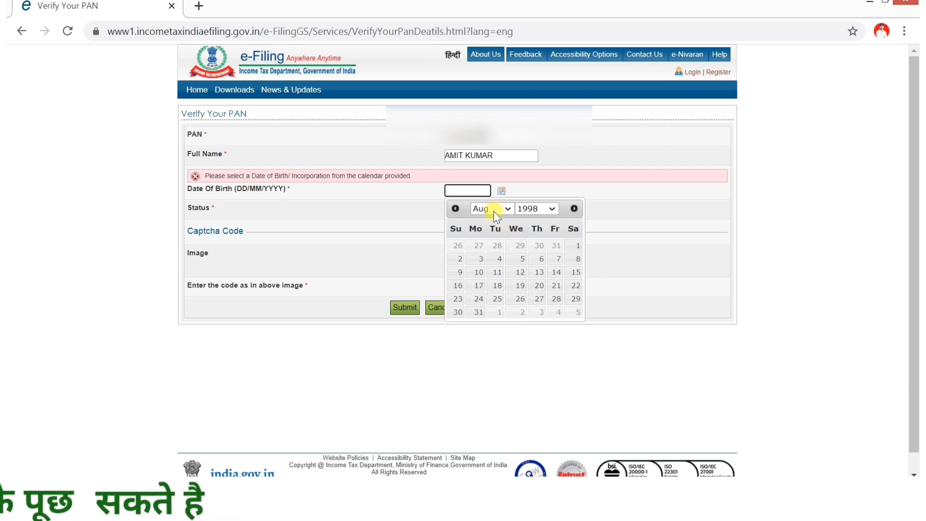
left_click(521, 259)
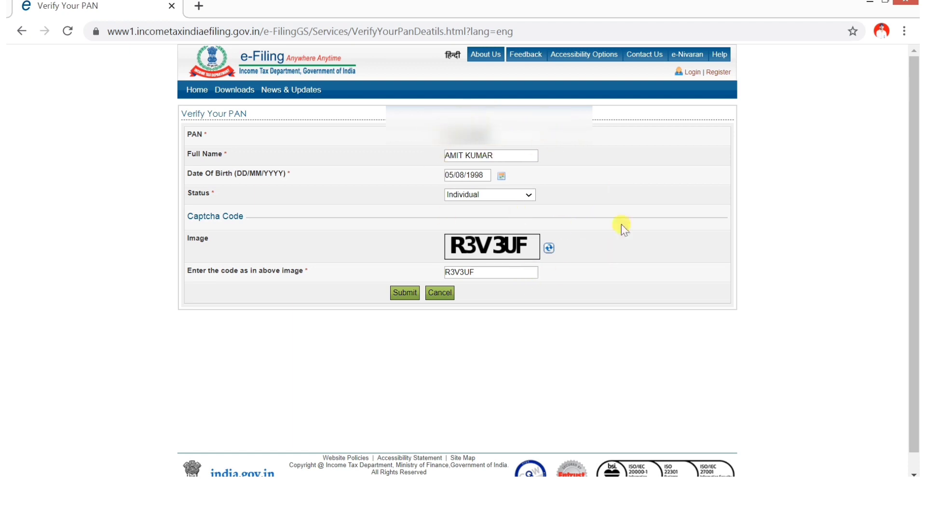
Step: Submit the filled Verify Your PAN form
left_click(405, 293)
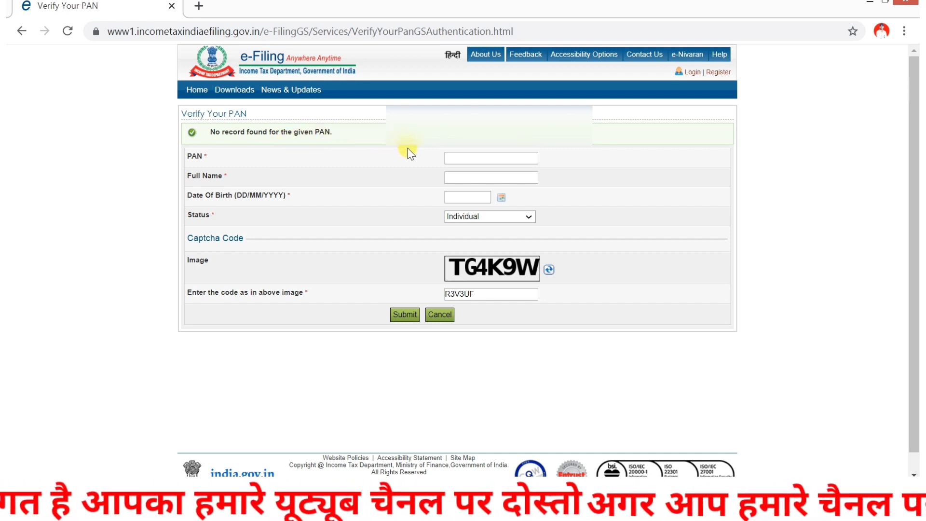
Step: Refill the form with the new captcha code and submit it again to verify the PAN
left_click(479, 160)
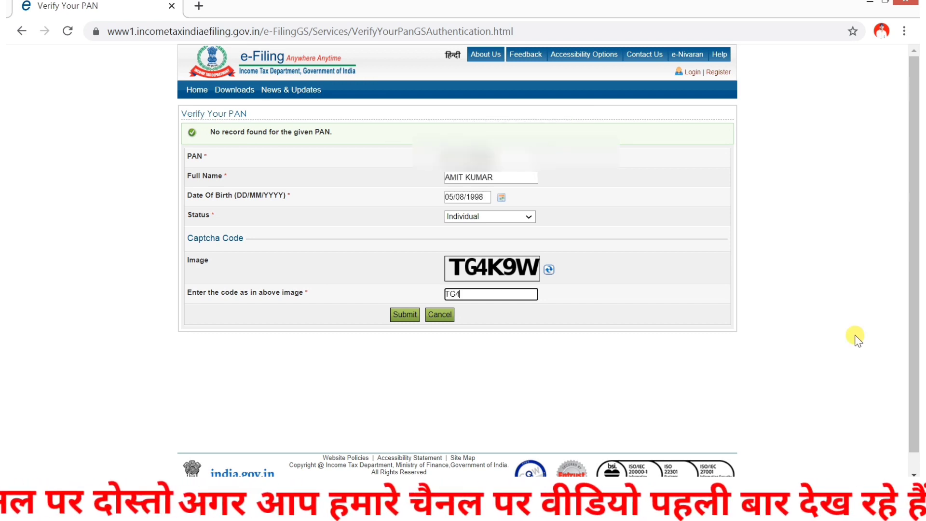
type("K9")
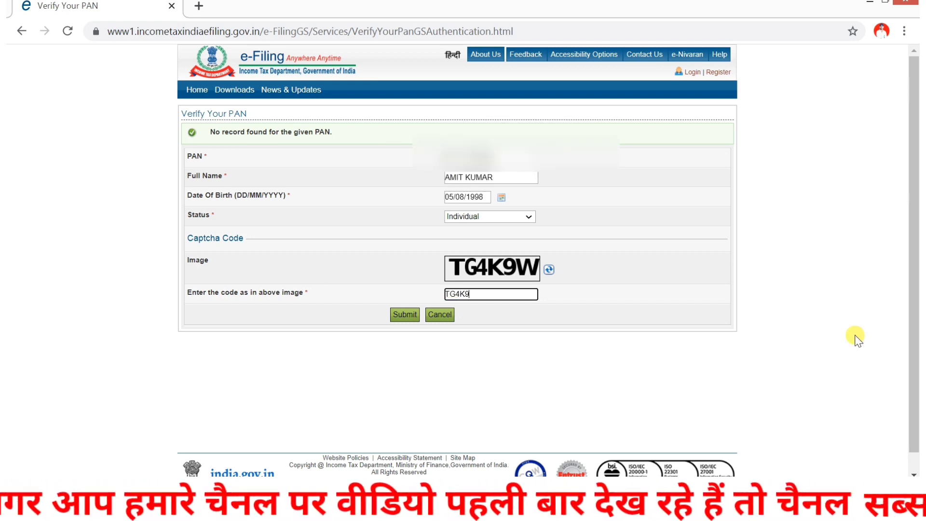
type("W")
left_click(640, 317)
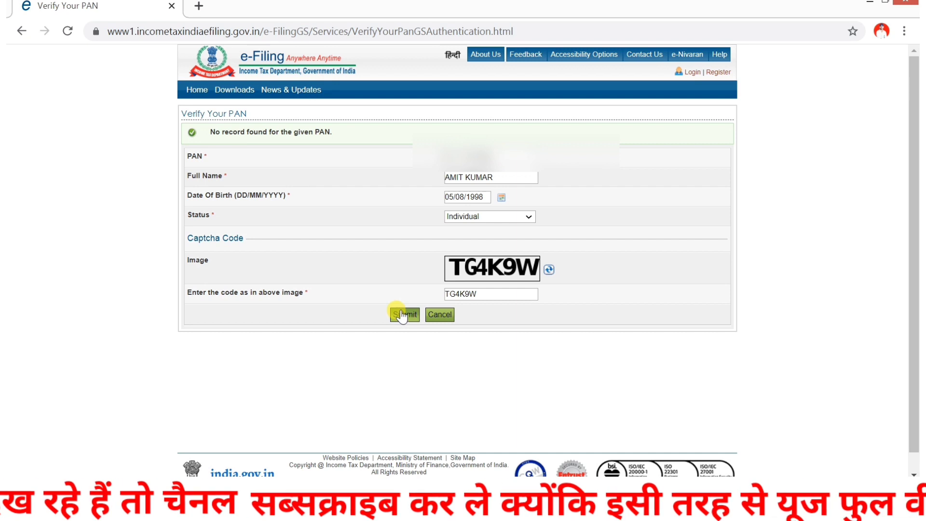
left_click(403, 314)
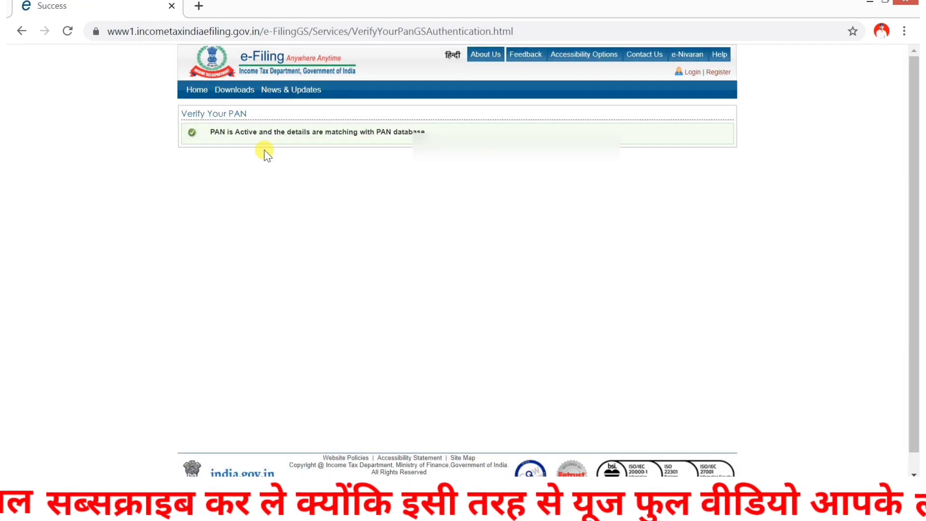